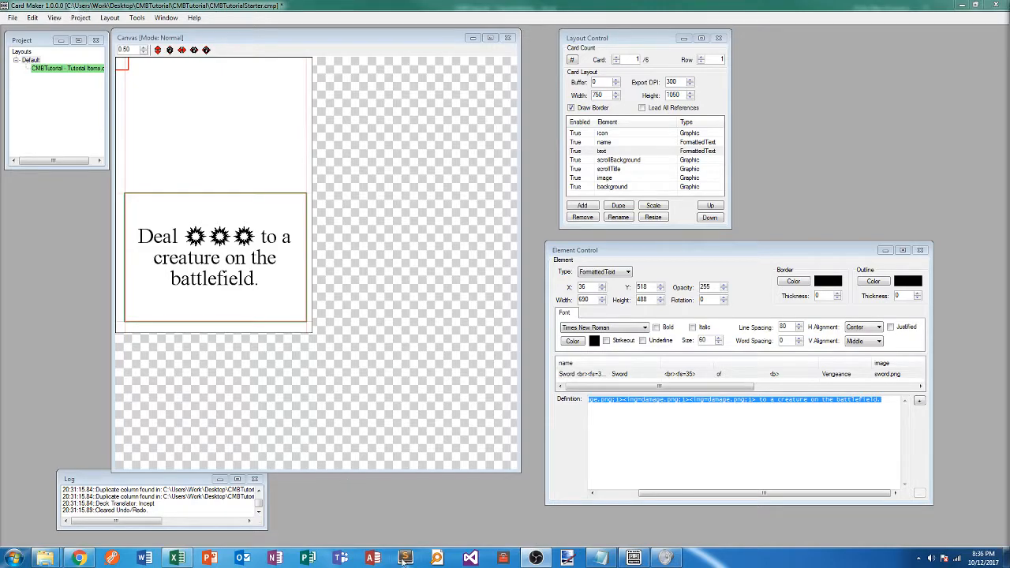
# Switch to Excel and examine the CMBTutorial - Tutorial Items data range, including its Count column and the unnamed columns beside Name
pyautogui.click(176, 558)
pyautogui.click(231, 300)
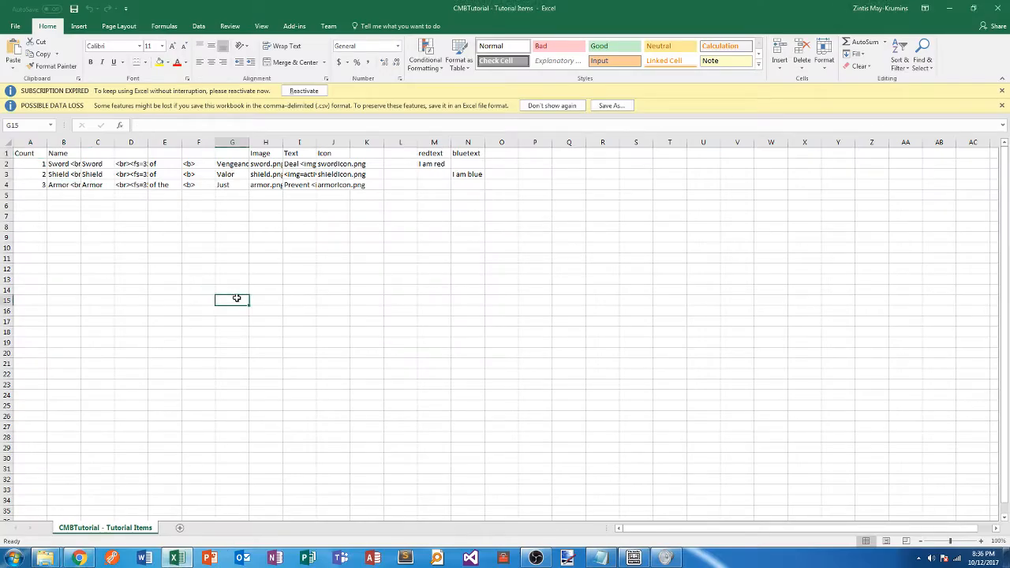
pyautogui.click(465, 184)
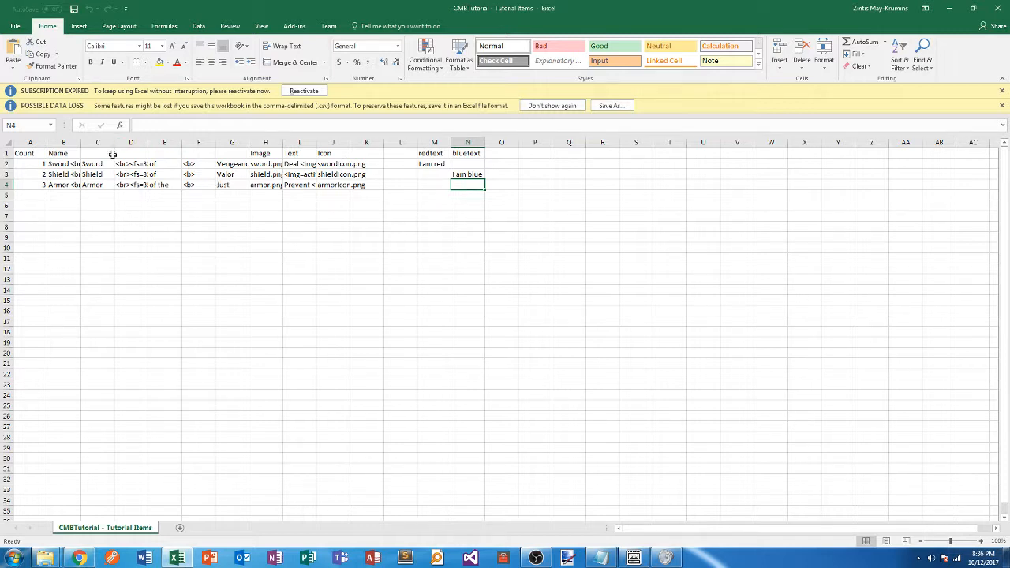
pyautogui.moveTo(23, 154); pyautogui.dragTo(477, 183)
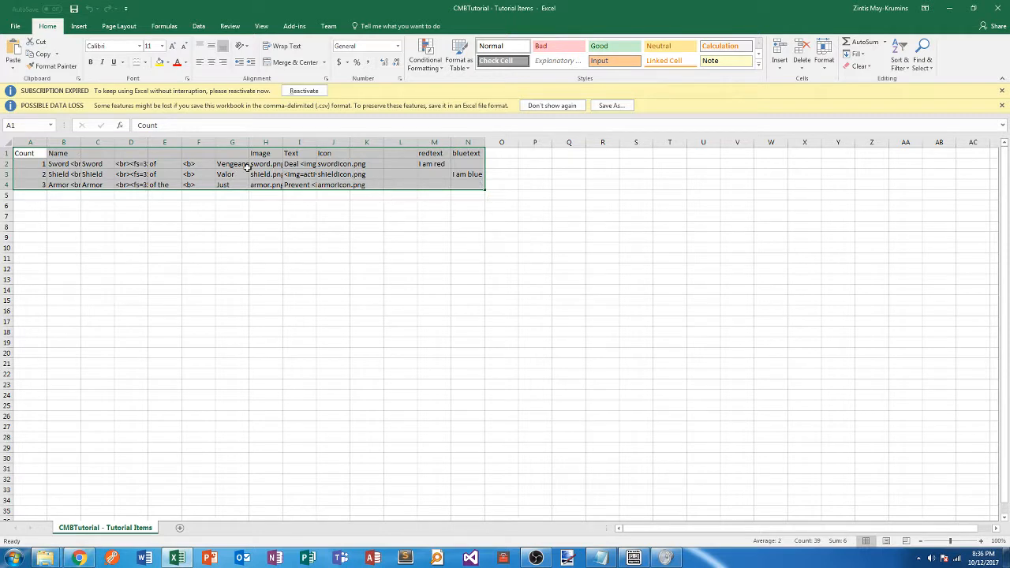
pyautogui.moveTo(93, 164); pyautogui.dragTo(225, 187)
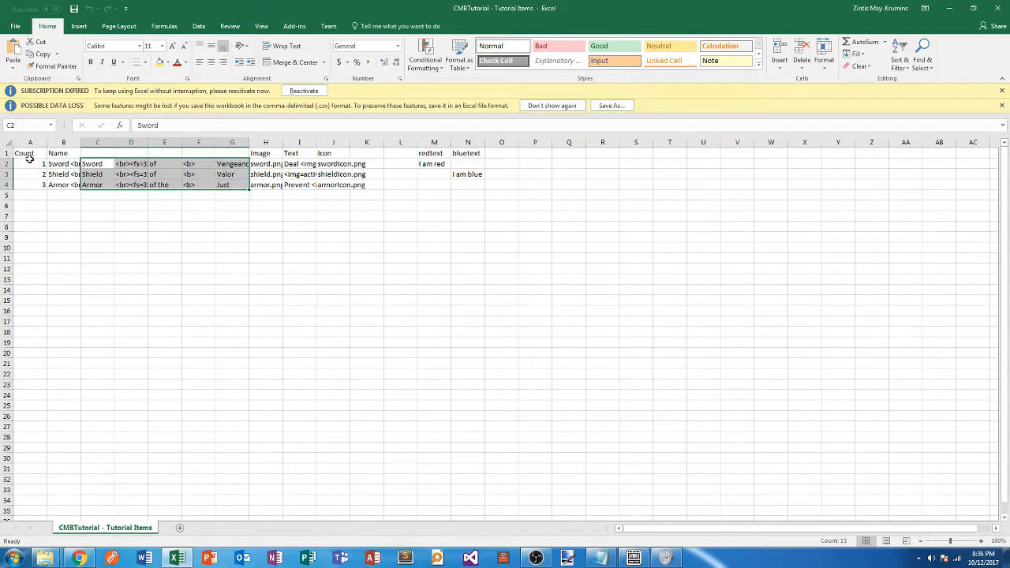
pyautogui.moveTo(29, 156); pyautogui.dragTo(23, 194)
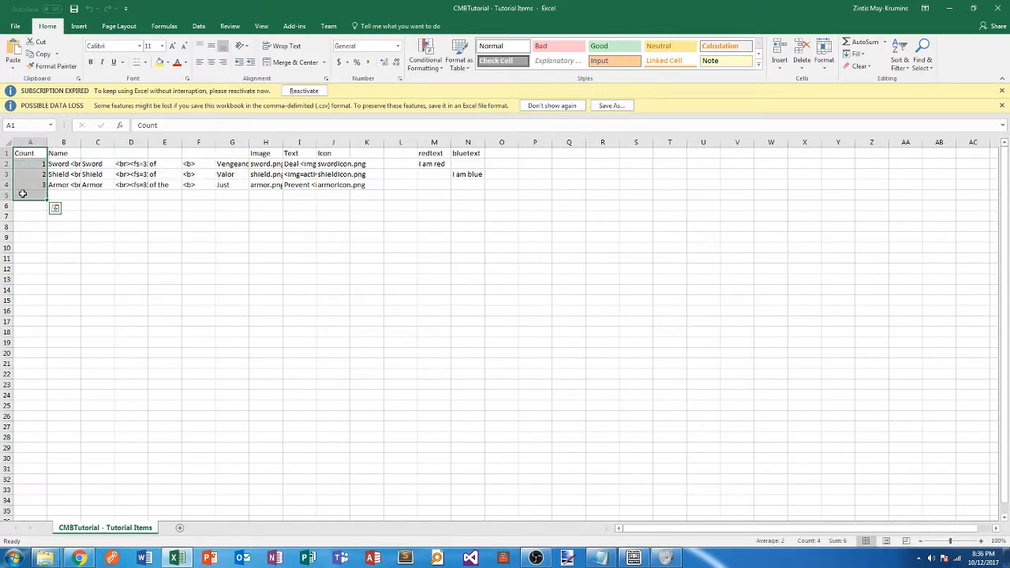
pyautogui.moveTo(66, 152); pyautogui.dragTo(460, 210)
pyautogui.click(400, 205)
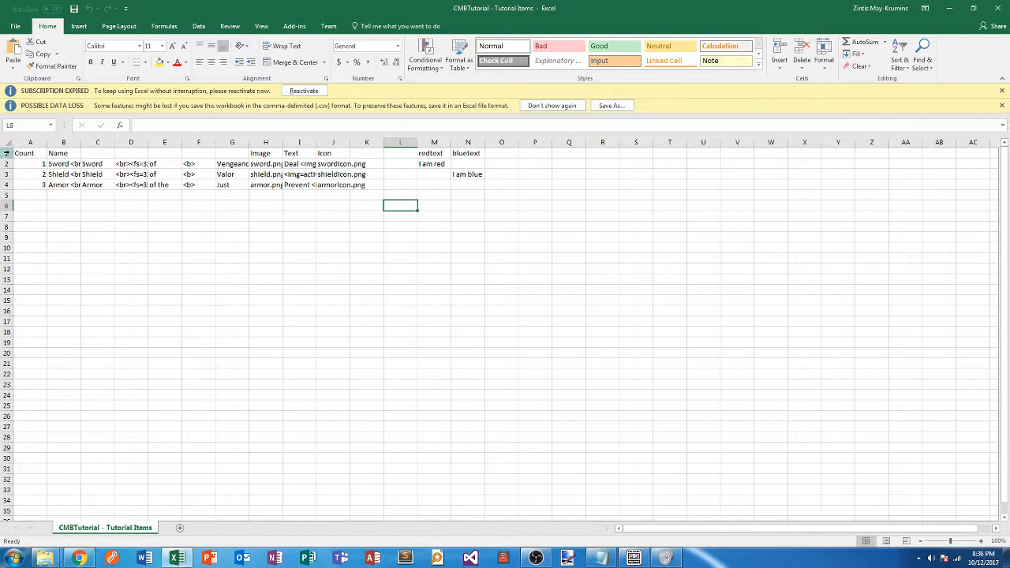
# Review the header row, the Name and Image columns, and the full sword row of the item sheet
pyautogui.moveTo(29, 153); pyautogui.dragTo(480, 153)
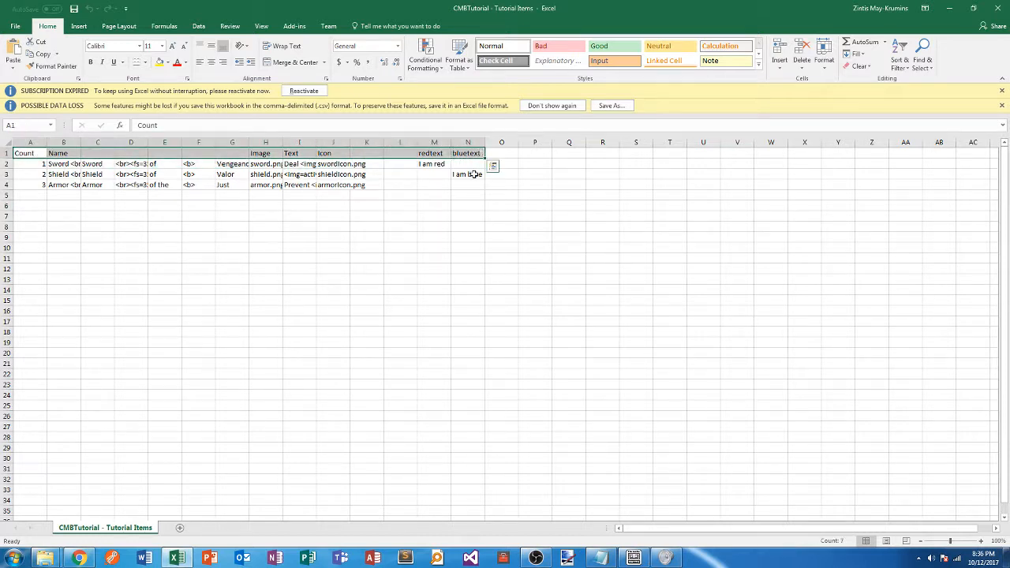
pyautogui.moveTo(61, 166); pyautogui.dragTo(61, 185)
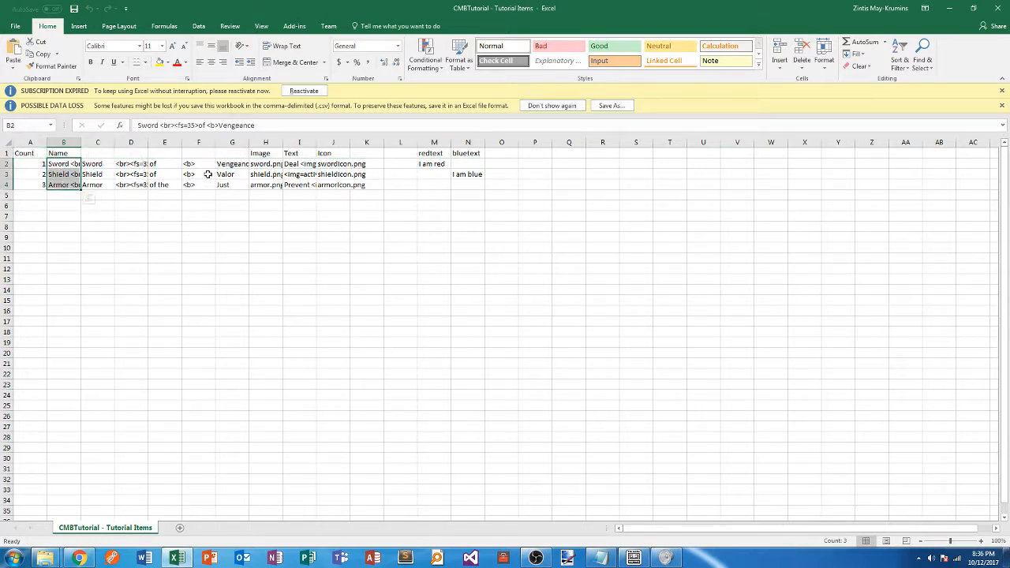
pyautogui.moveTo(266, 163); pyautogui.dragTo(266, 185)
pyautogui.moveTo(35, 163); pyautogui.dragTo(364, 164)
pyautogui.moveTo(429, 164); pyautogui.dragTo(468, 165)
pyautogui.click(63, 164)
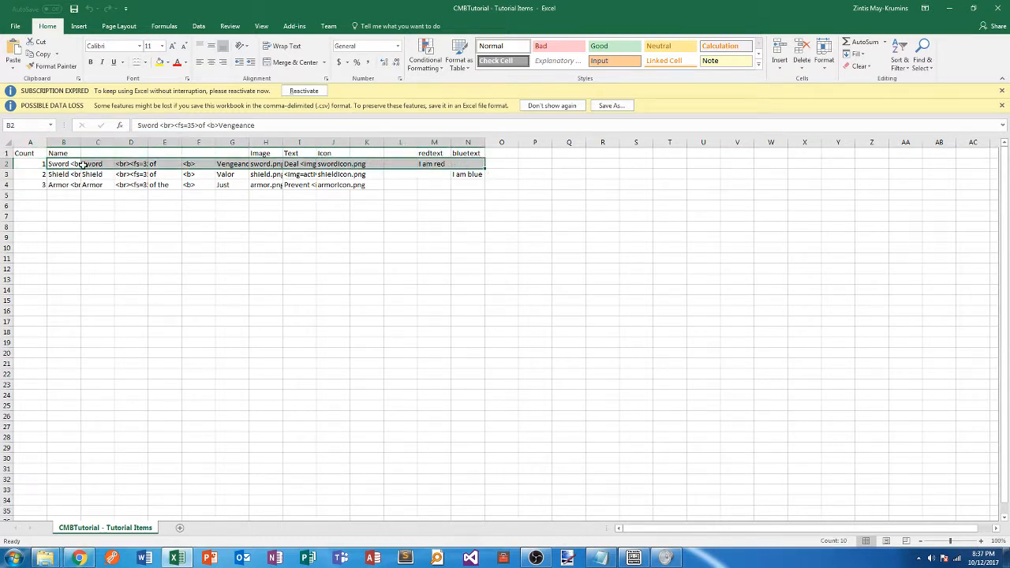
# Inspect the sword row's Count, Name, Image and Icon cells, viewing the full contents of the name and image entries
pyautogui.click(31, 164)
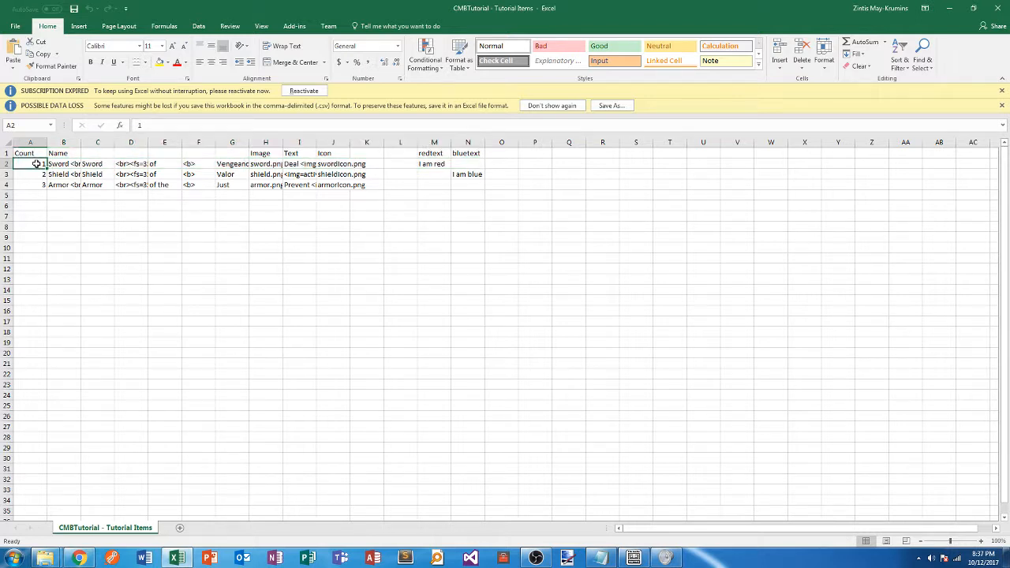
pyautogui.click(74, 163)
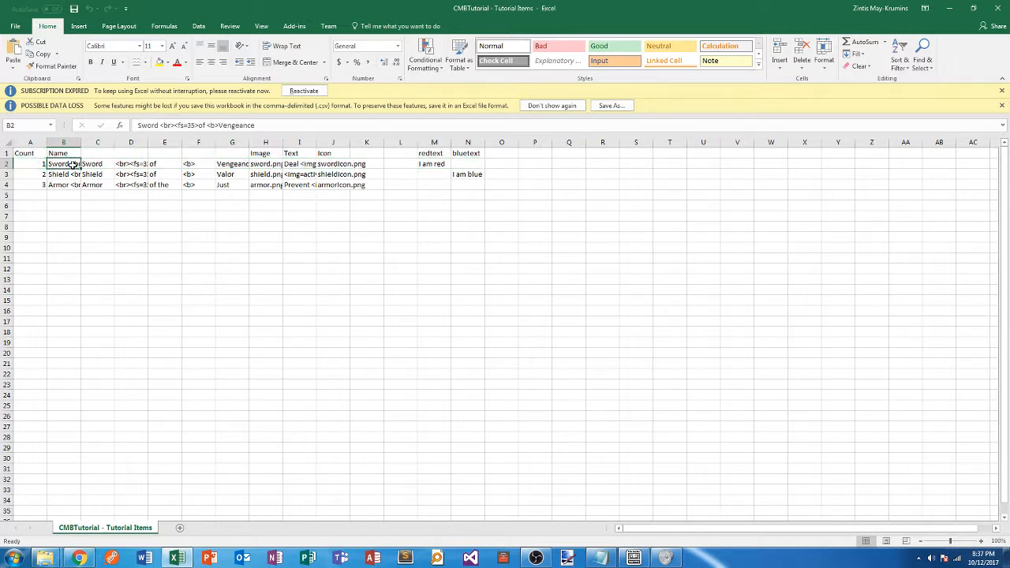
pyautogui.click(145, 125)
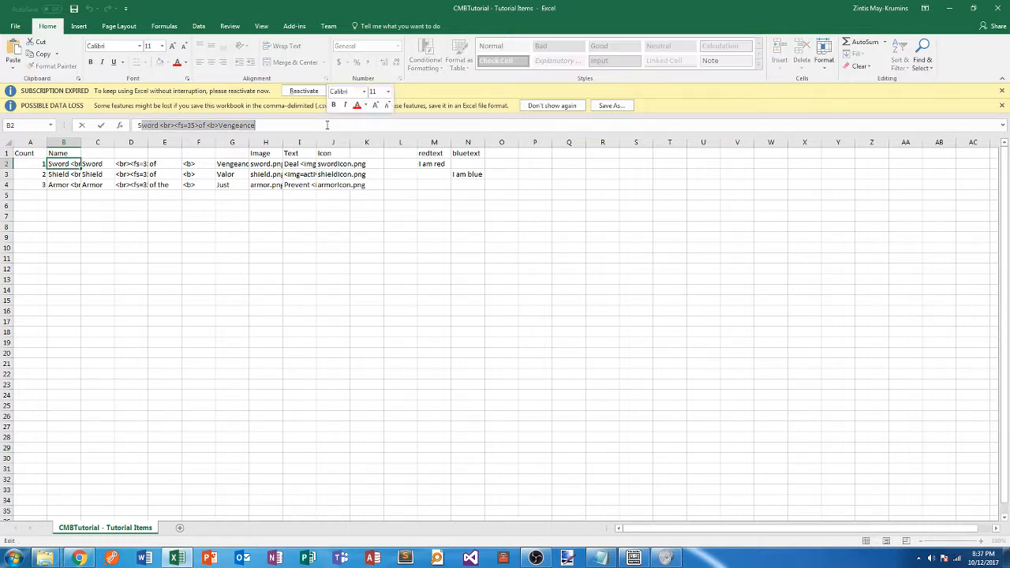
pyautogui.click(265, 164)
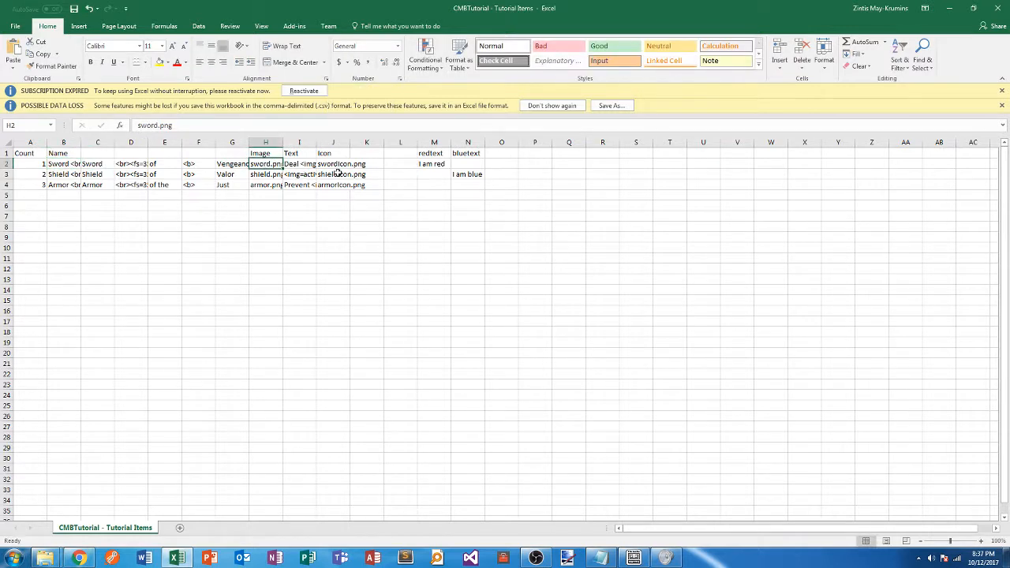
pyautogui.click(334, 166)
pyautogui.click(272, 164)
pyautogui.doubleClick(174, 125)
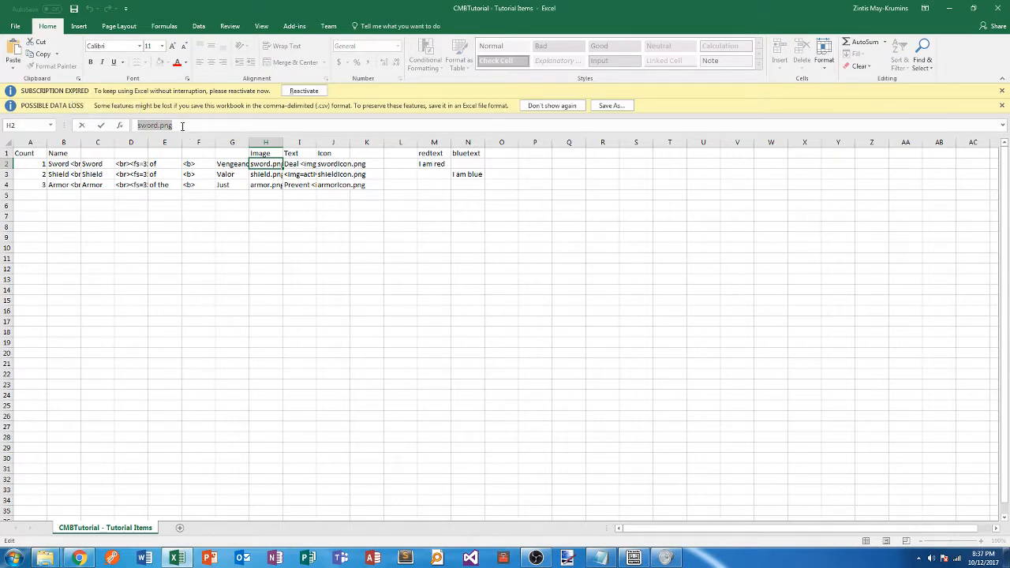
# Switch to Card Maker, reopen the CMBTutorialStarter.cmp project and select its Default layout
pyautogui.hotkey('alt', 'Tab')
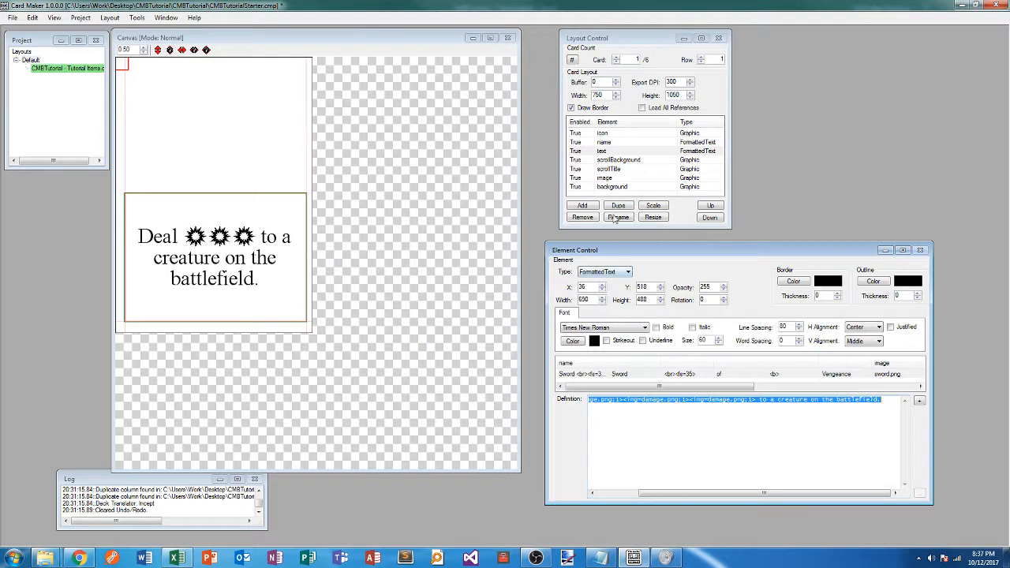
pyautogui.click(611, 151)
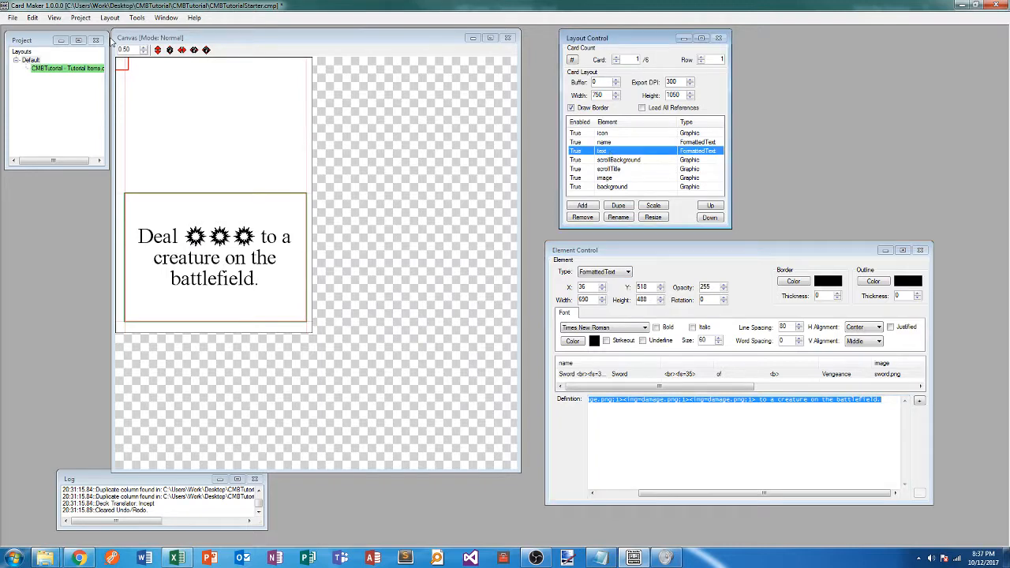
pyautogui.click(13, 17)
pyautogui.click(29, 41)
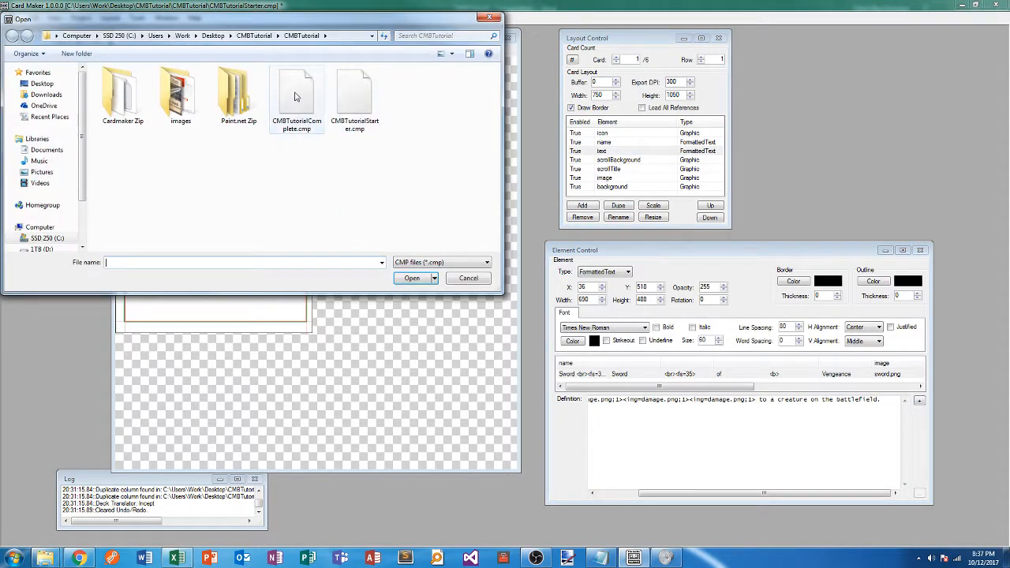
pyautogui.doubleClick(359, 94)
pyautogui.click(32, 60)
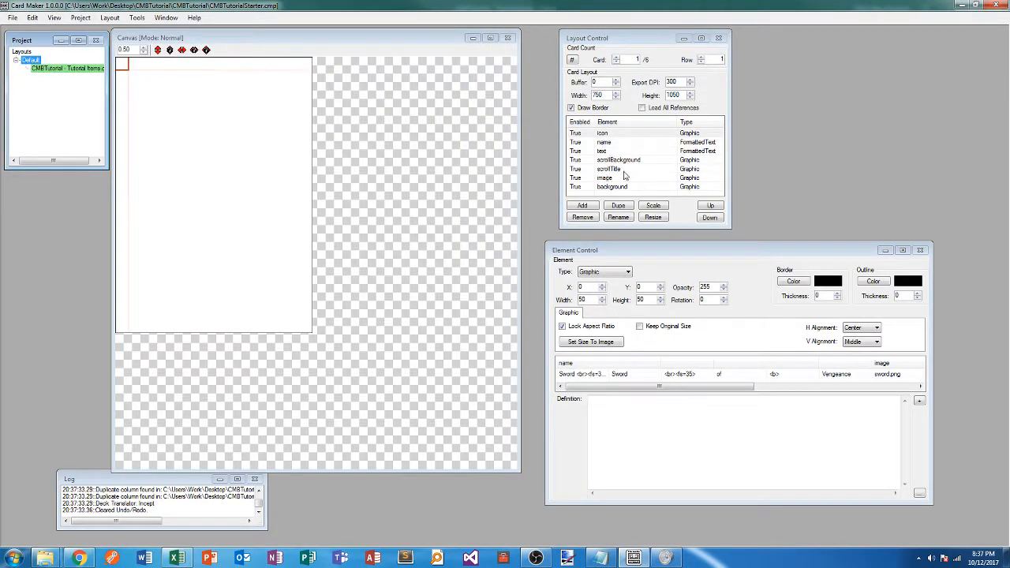
# Place the text element on the lower part of the card at about X 48, Y 594, sized about 662 by 414
pyautogui.click(613, 152)
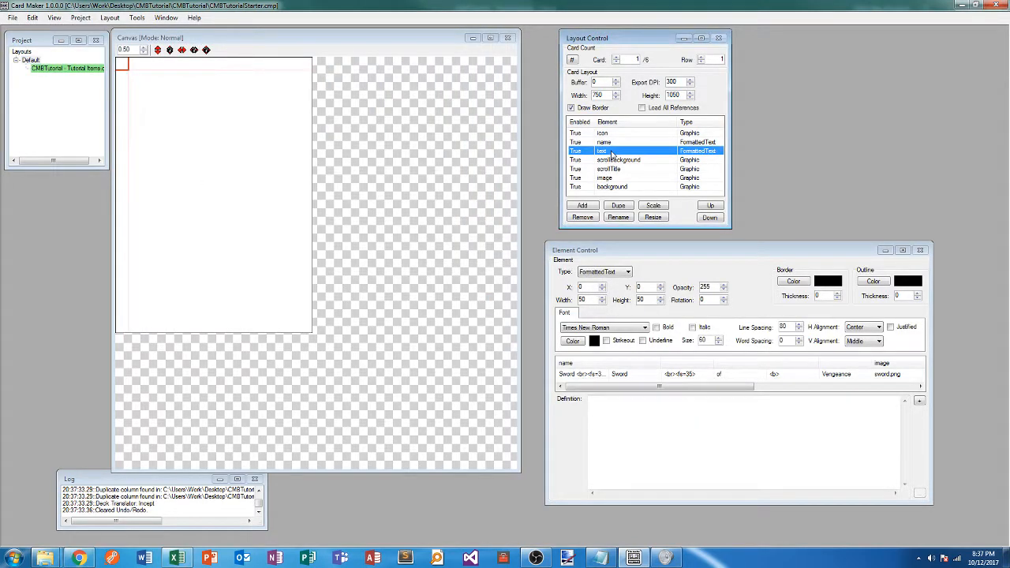
pyautogui.moveTo(122, 64); pyautogui.dragTo(304, 211)
# Try the placeholder text "asdf" in the text element's definition and clear it again
pyautogui.click(637, 417)
pyautogui.write('asdf')
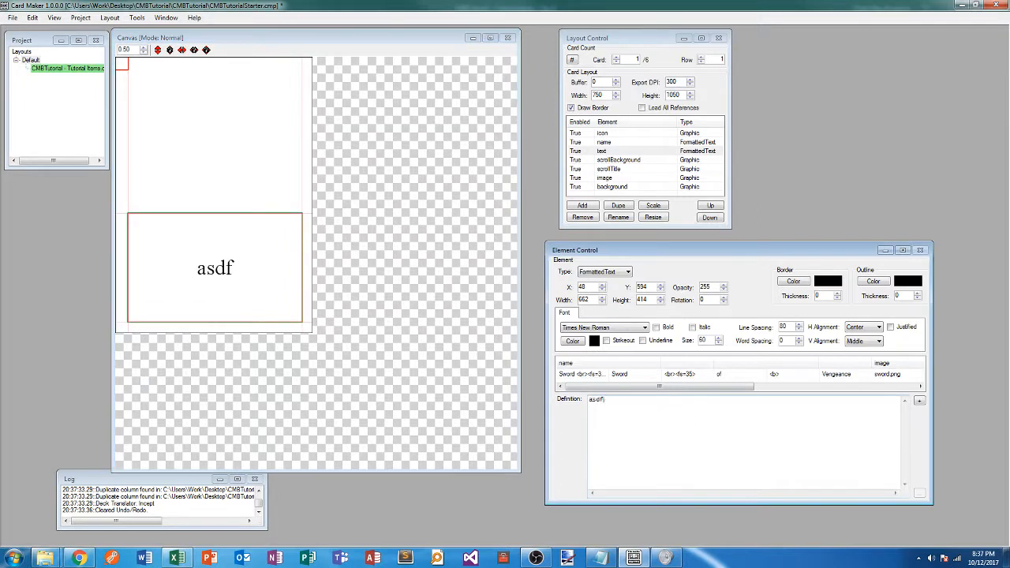
pyautogui.write('asdf')
pyautogui.hotkey('ctrl', 'a')
pyautogui.press('BackSpace')
# Remove the CMBTutorial - Tutorial Items.csv reference from the Default layout
pyautogui.click(32, 61)
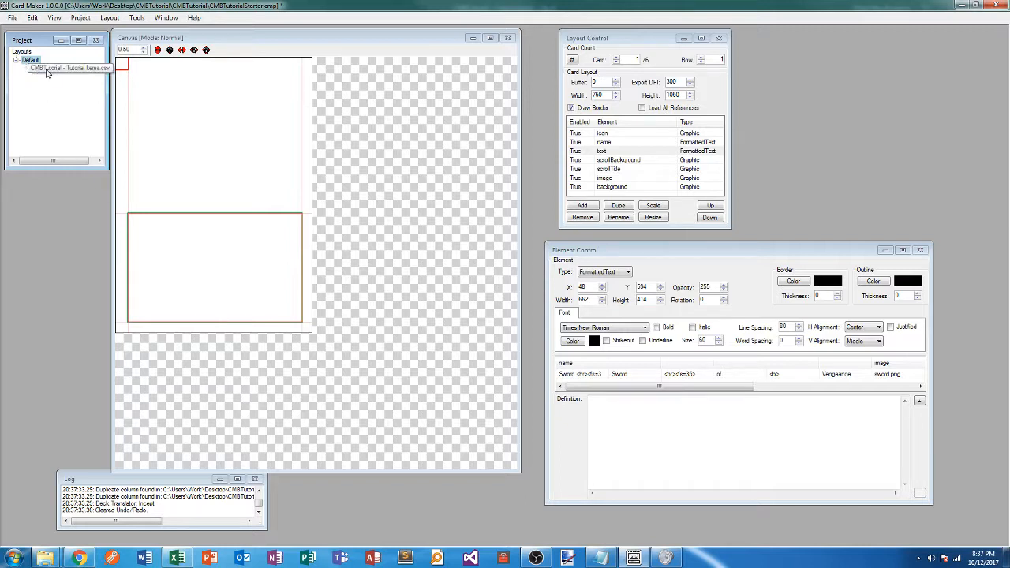
pyautogui.rightClick(46, 71)
pyautogui.click(75, 89)
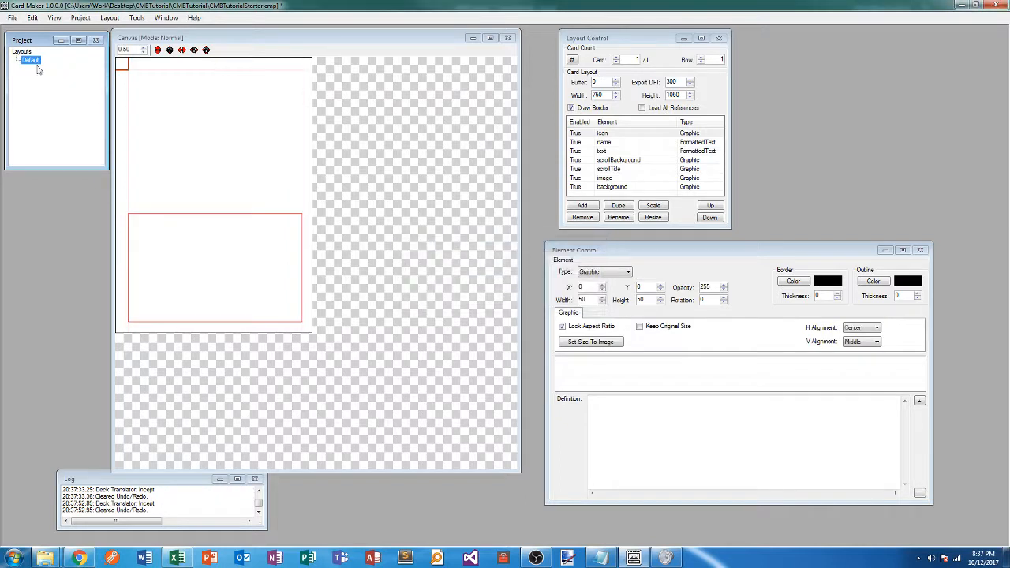
# Add the CMBTutorial - Tutorial Items CSV file as a reference of the Default layout
pyautogui.rightClick(34, 61)
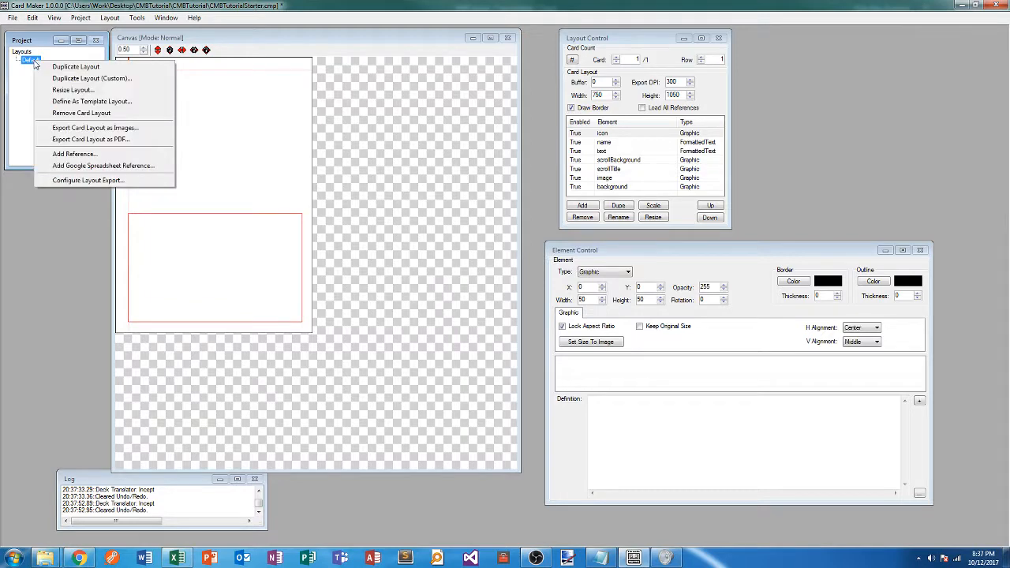
pyautogui.click(76, 155)
pyautogui.click(302, 94)
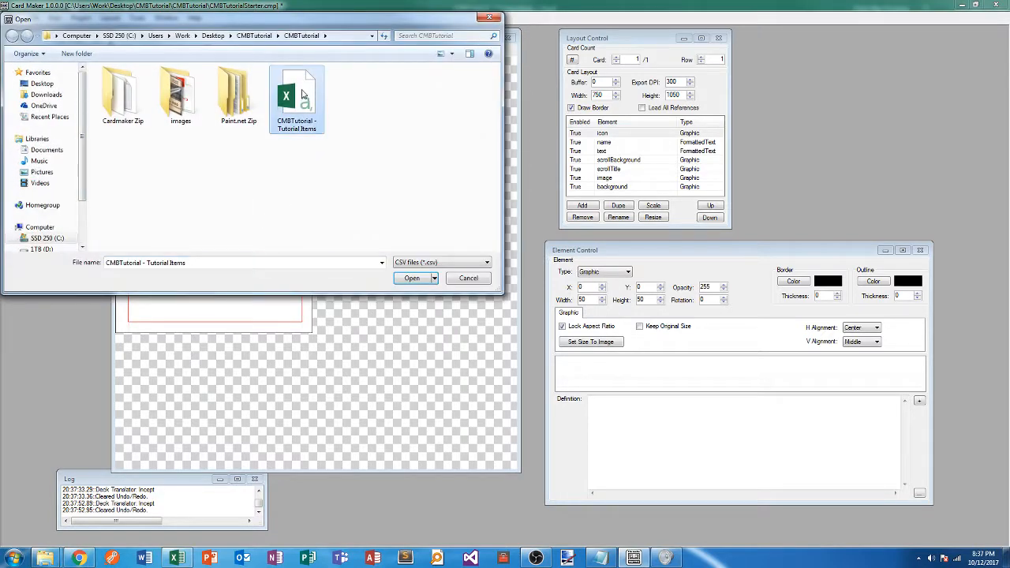
pyautogui.click(399, 279)
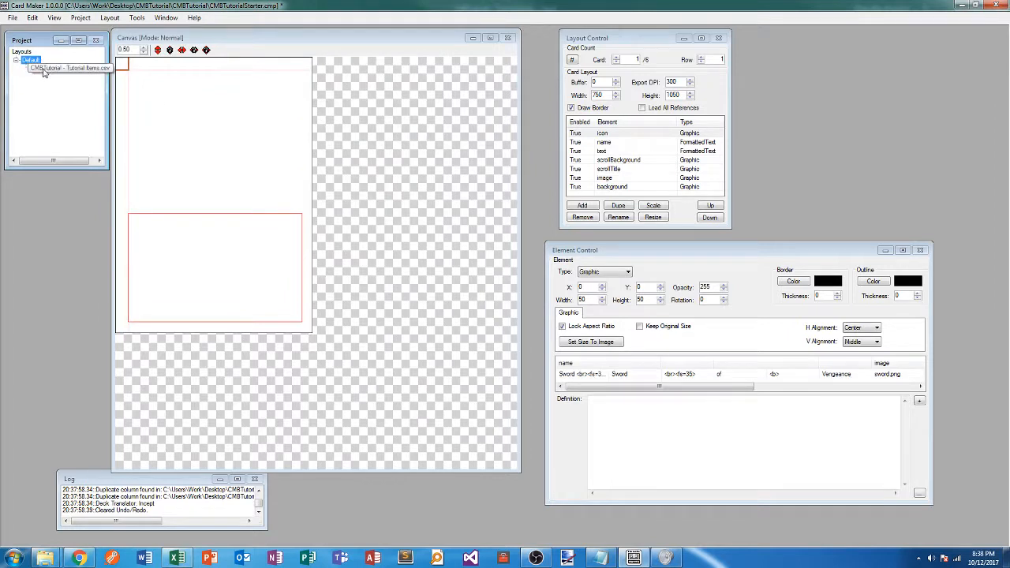
pyautogui.click(44, 70)
# Compare the layout's card count with the Count column values in the Excel sheet, and return to Card Maker
pyautogui.click(636, 60)
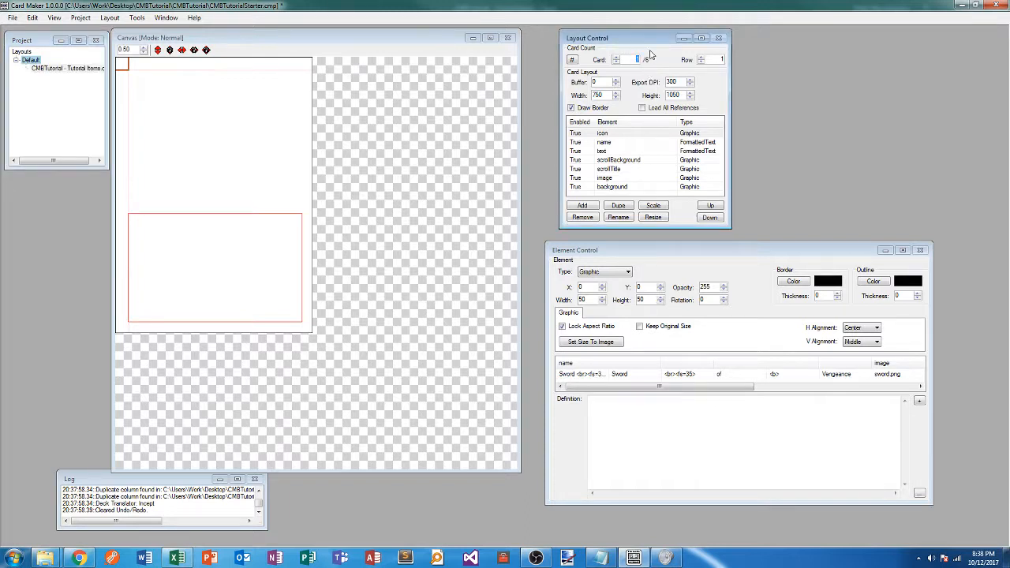
pyautogui.hotkey('alt', 'Tab')
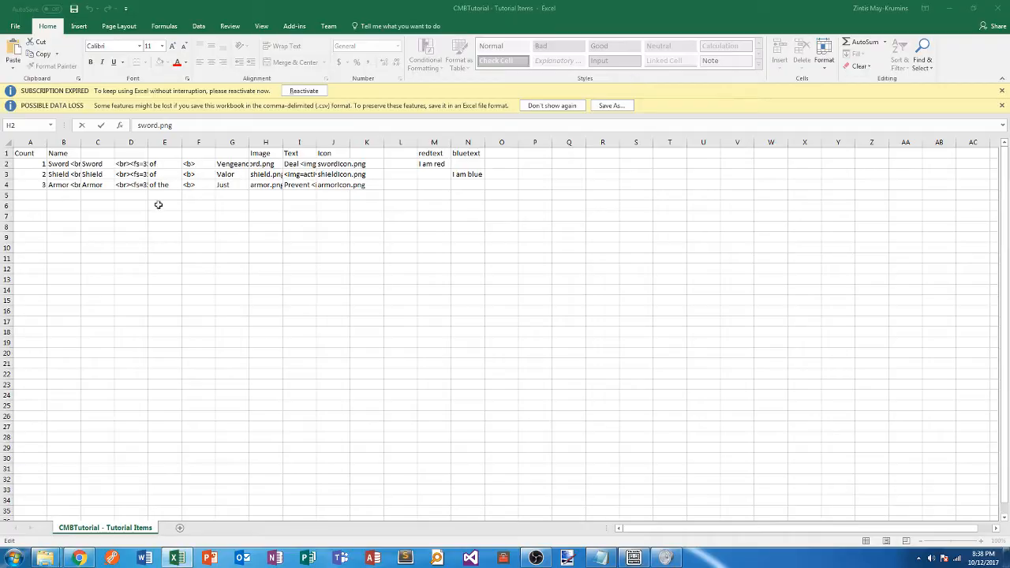
pyautogui.click(265, 164)
pyautogui.moveTo(30, 163); pyautogui.dragTo(53, 186)
pyautogui.hotkey('alt', 'Tab')
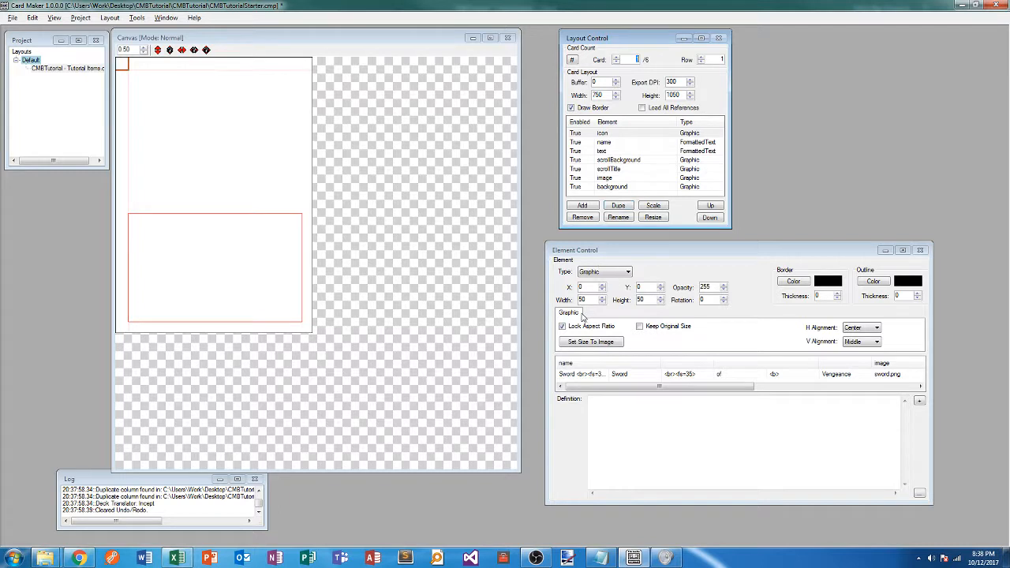
# Define the text element on the card by adding a reference to the spreadsheet's text column
pyautogui.click(575, 376)
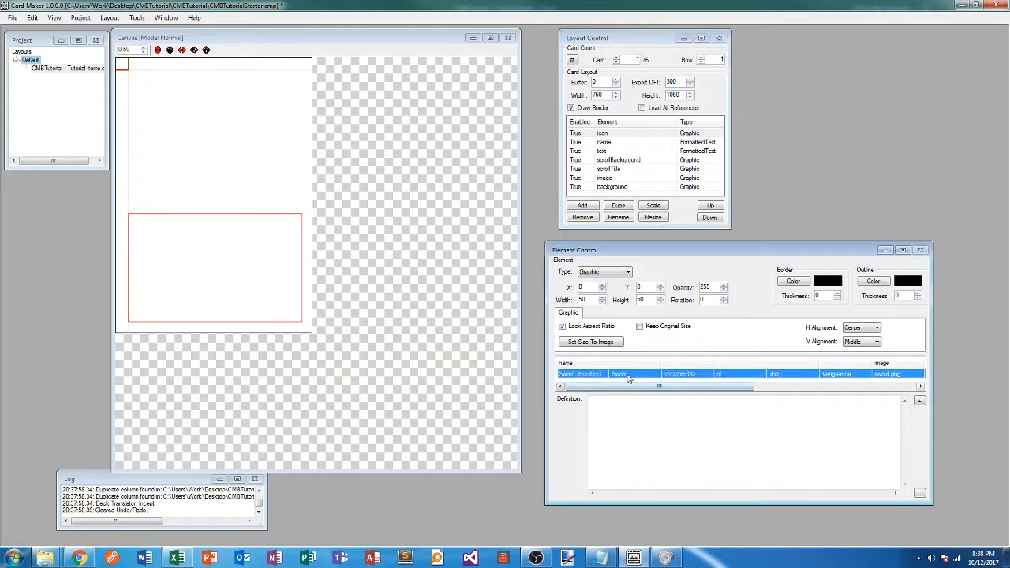
pyautogui.moveTo(699, 386); pyautogui.dragTo(721, 394)
pyautogui.click(187, 237)
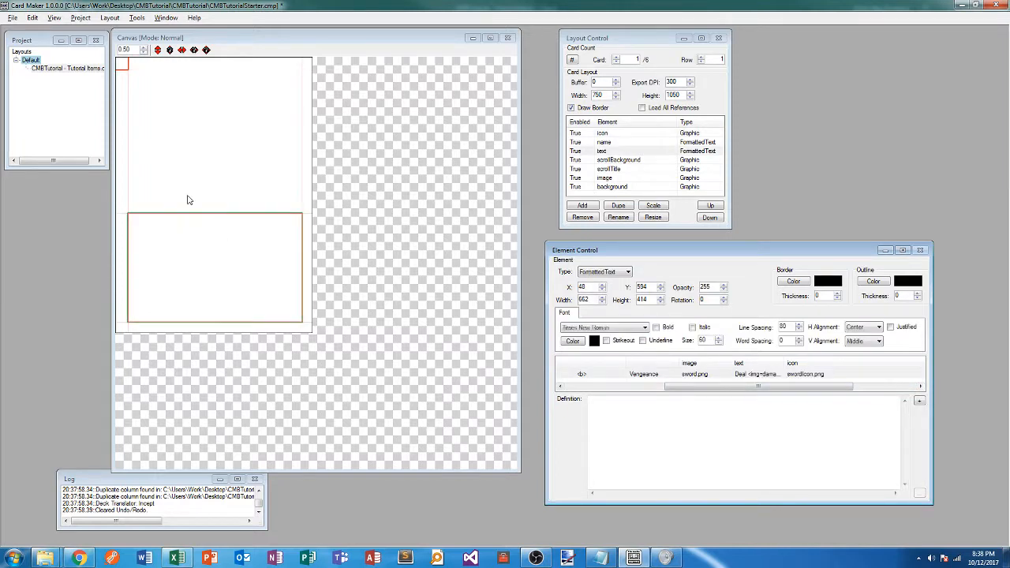
pyautogui.click(654, 422)
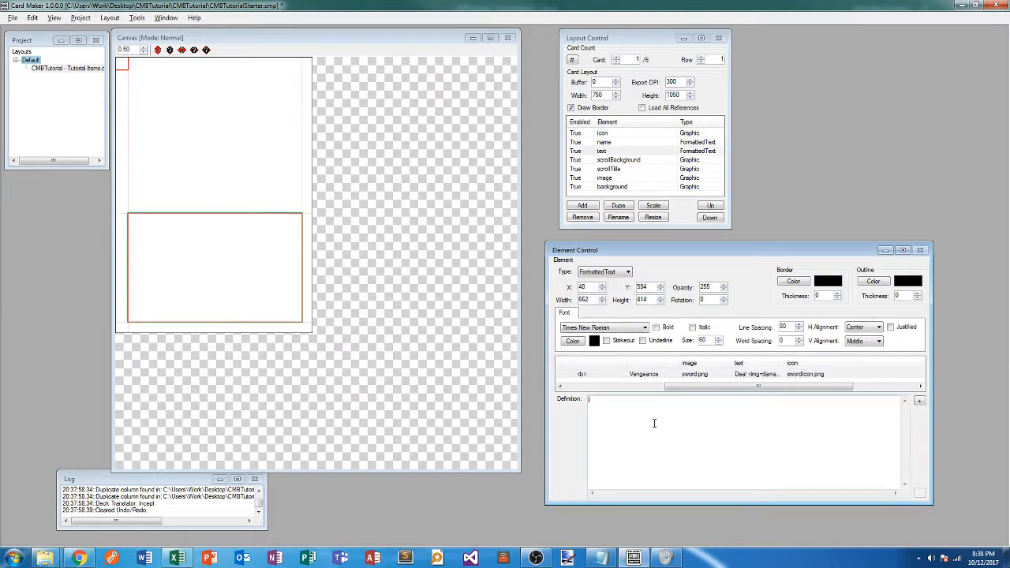
pyautogui.rightClick(750, 376)
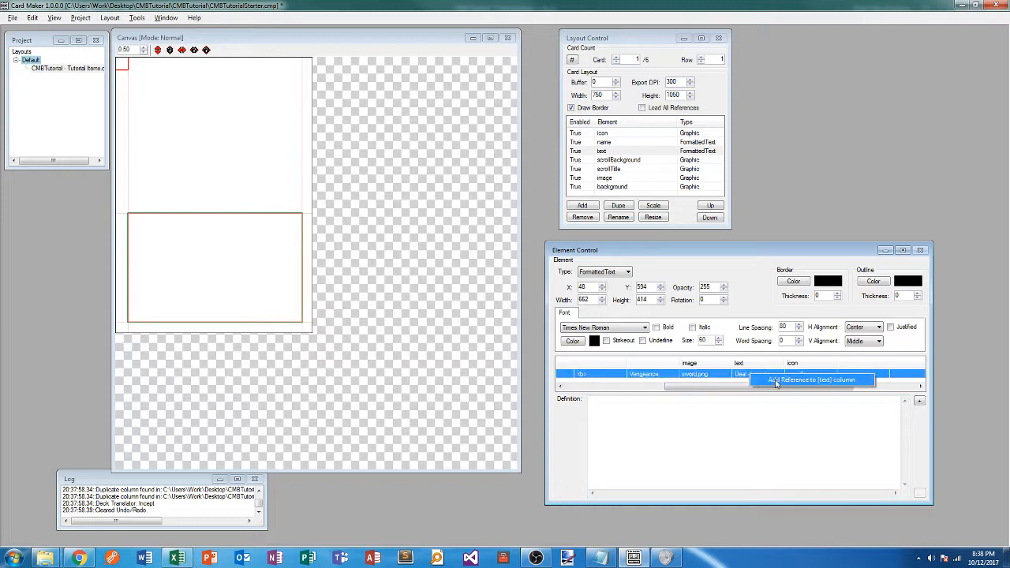
pyautogui.click(778, 381)
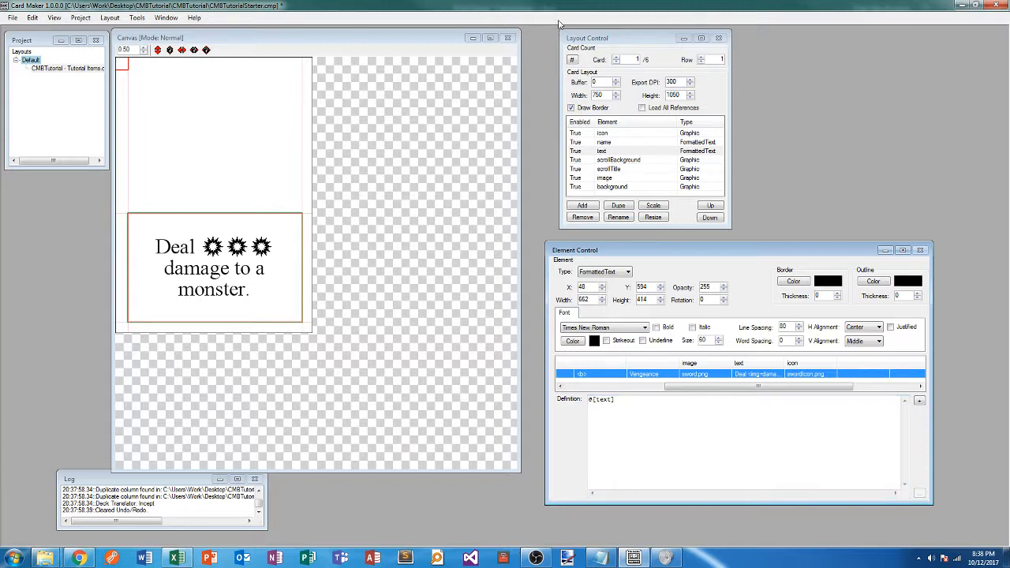
# Show card 2, widen the Excel sheet's Text column to compare the shield row's markup with the card, and return to Card Maker
pyautogui.click(616, 58)
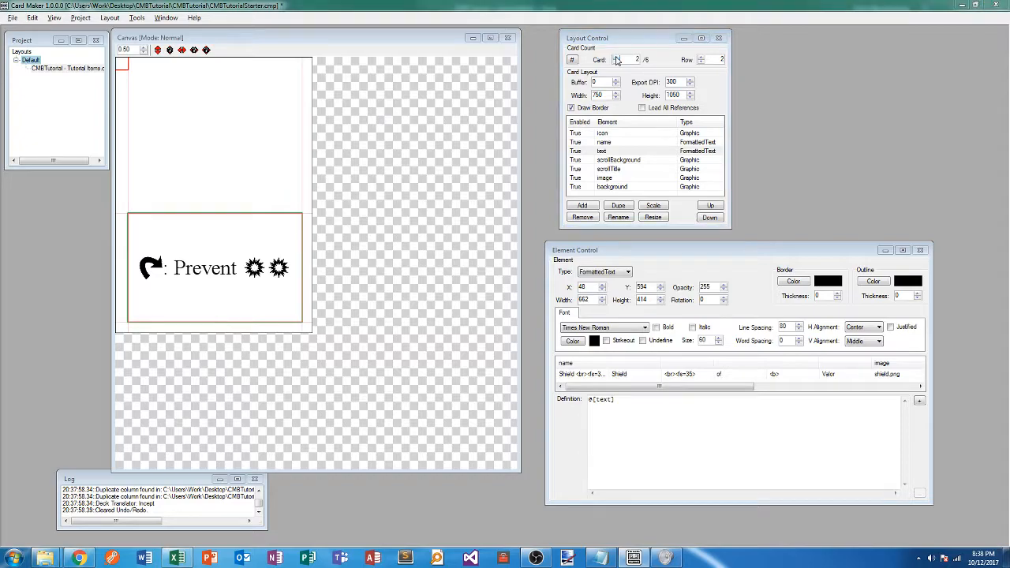
pyautogui.hotkey('alt', 'Tab')
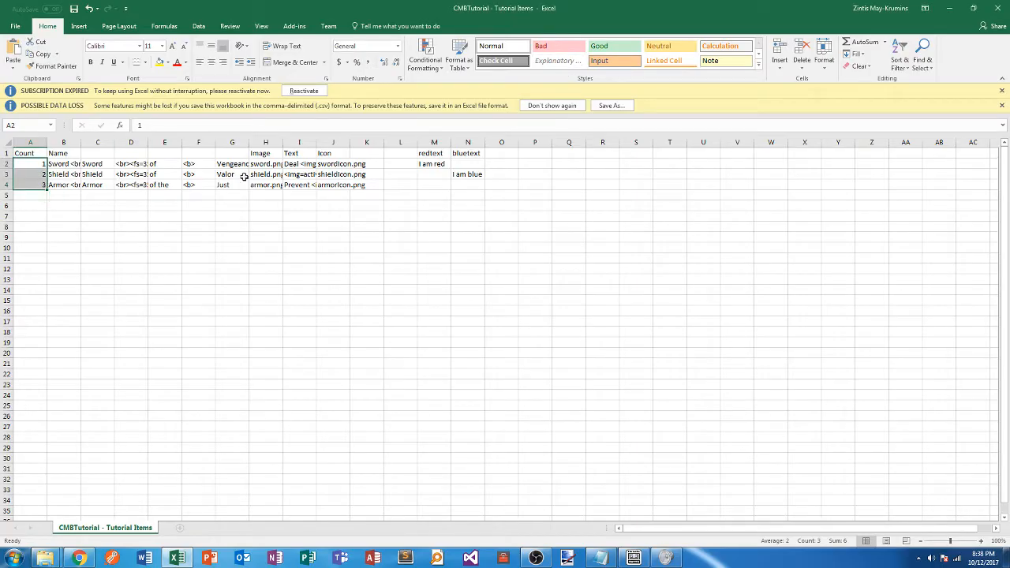
pyautogui.click(301, 175)
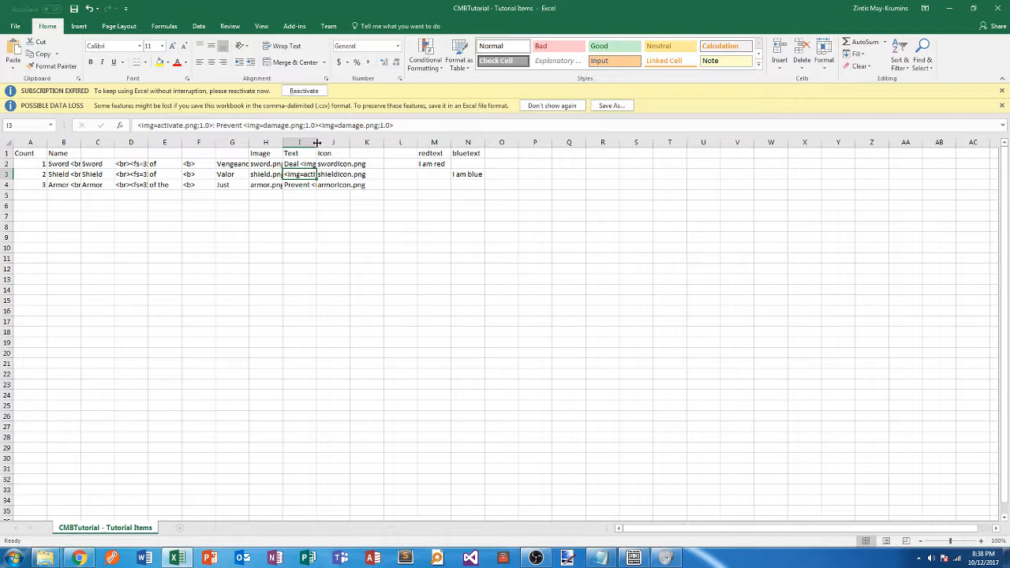
pyautogui.moveTo(317, 142); pyautogui.dragTo(517, 142)
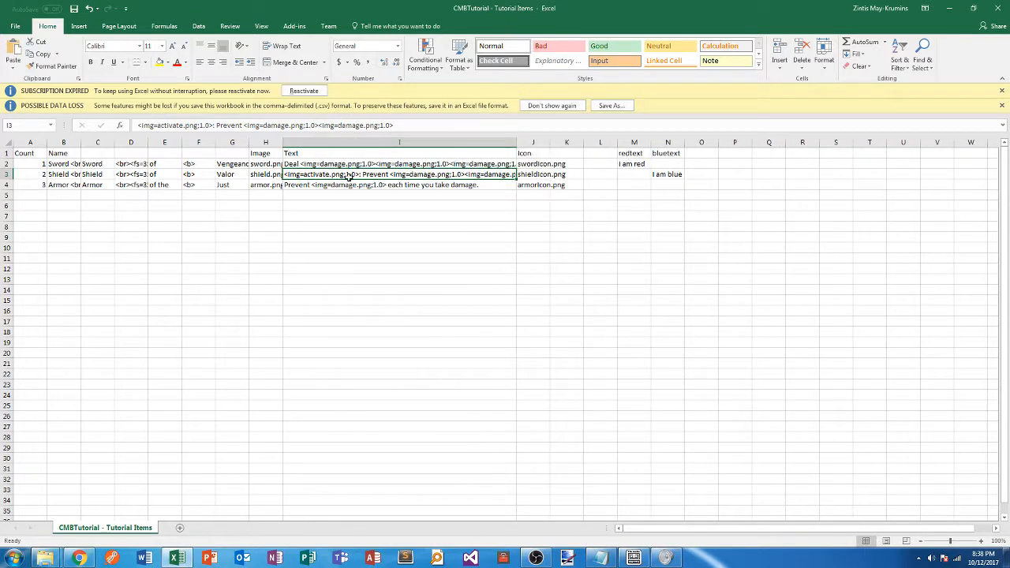
pyautogui.moveTo(420, 127); pyautogui.dragTo(270, 126)
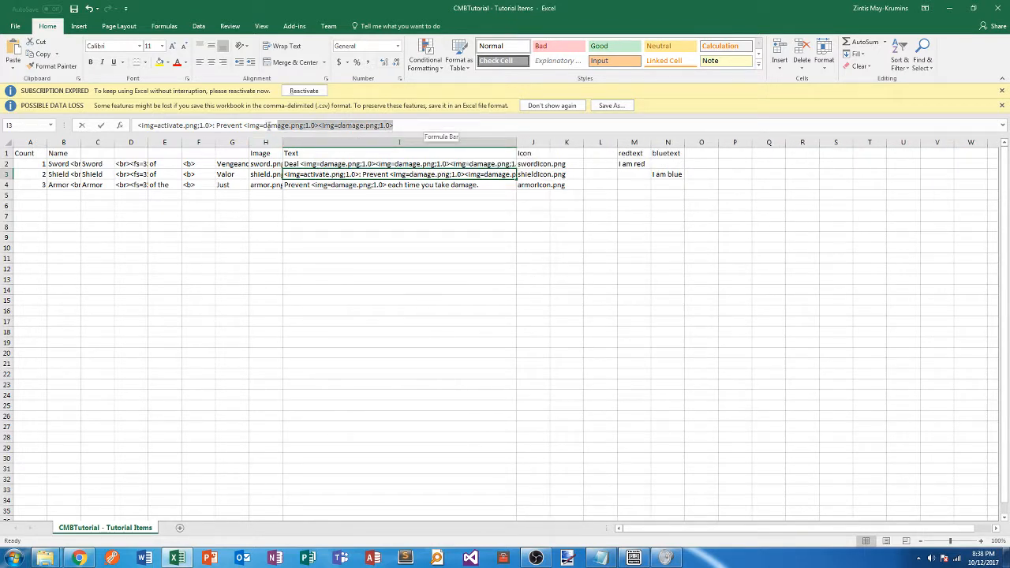
pyautogui.tripleClick(181, 126)
pyautogui.click(181, 127)
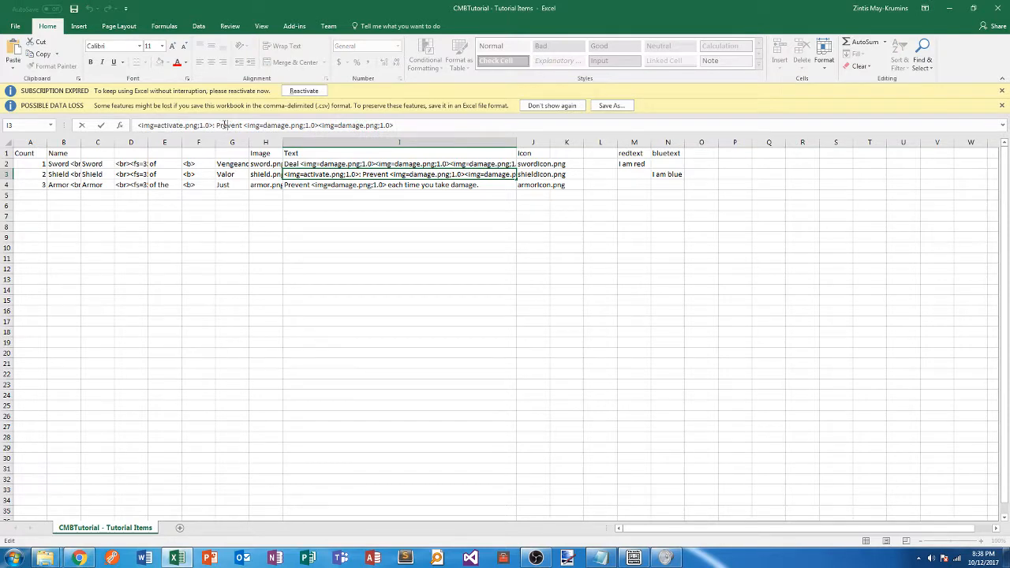
pyautogui.moveTo(243, 125); pyautogui.dragTo(393, 126)
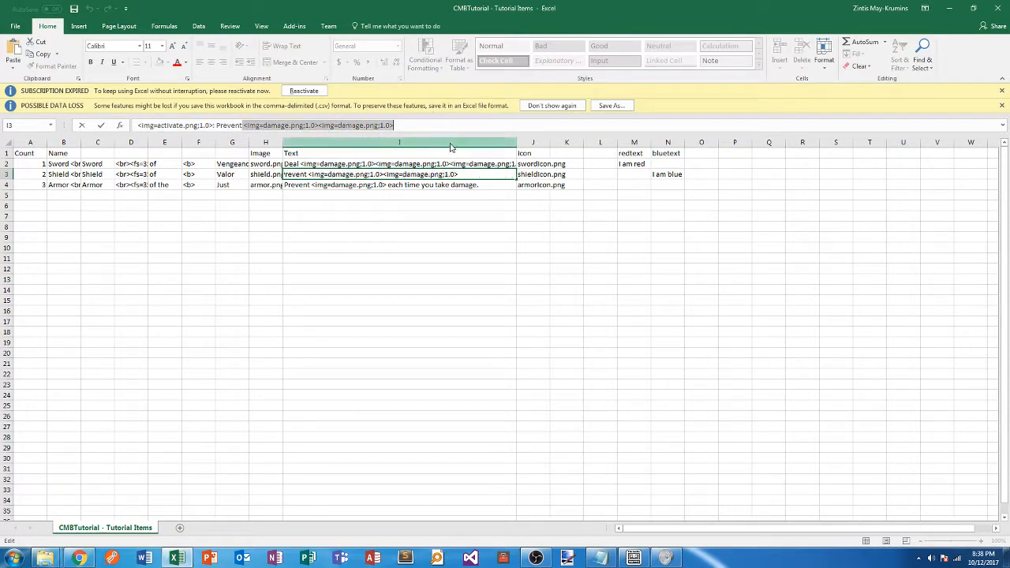
pyautogui.hotkey('alt', 'Tab')
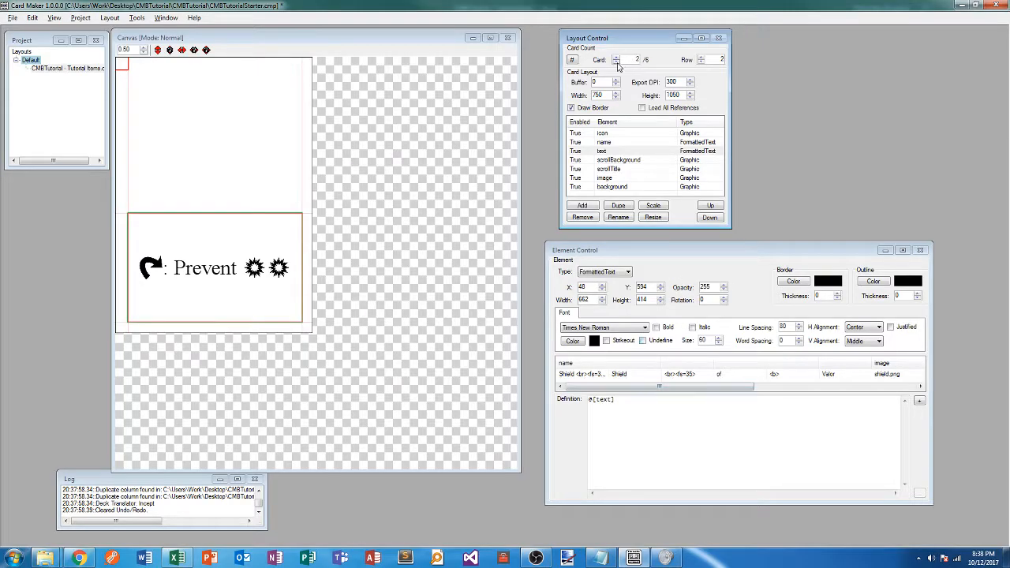
# Step through the other cards to check their text, and go back to card 1
pyautogui.click(615, 61)
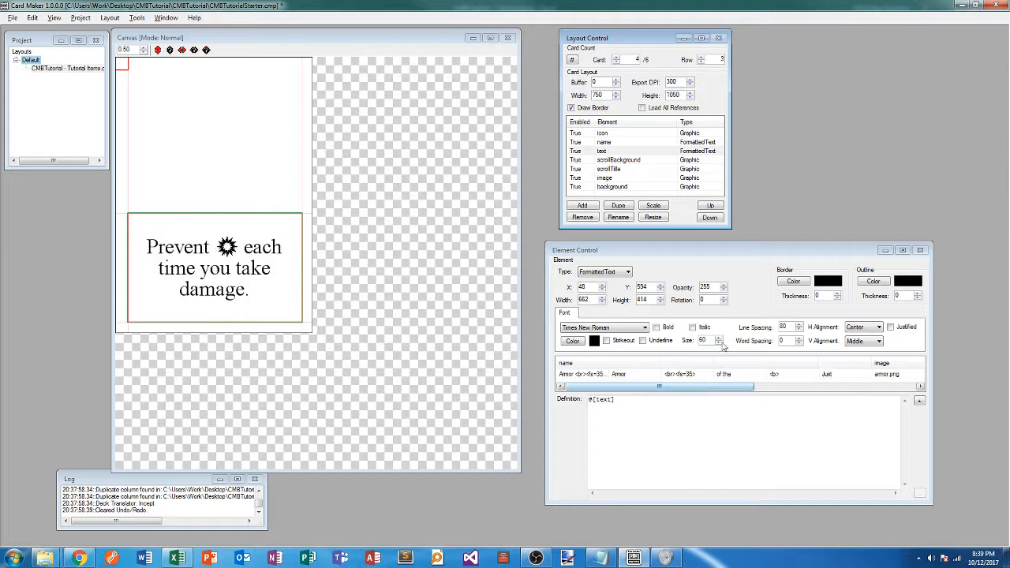
pyautogui.click(616, 62)
pyautogui.click(616, 62)
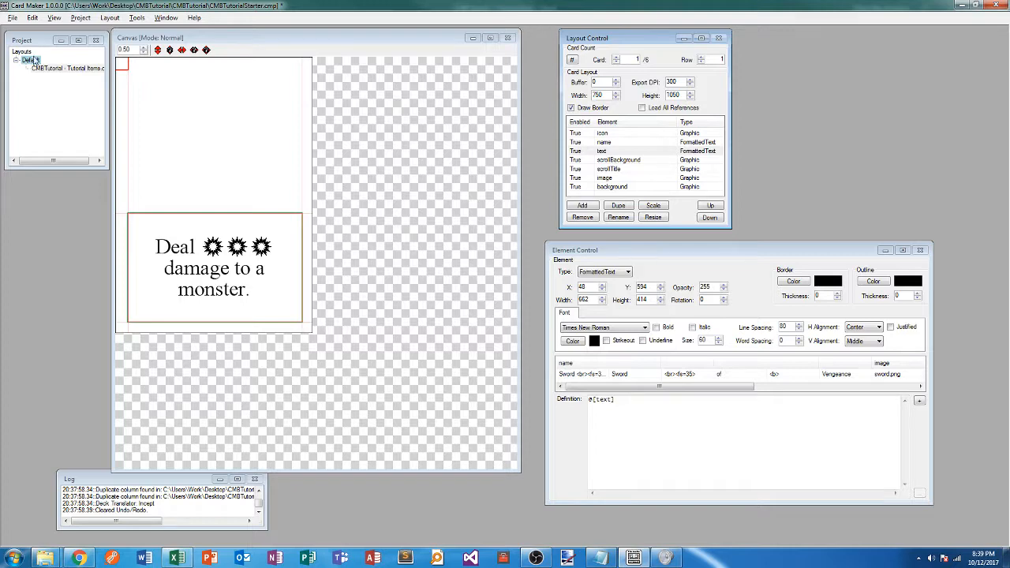
# Move and resize the icon element near the card's upper-left corner to about X 28, Y 28, width 184 and height 164
pyautogui.click(604, 134)
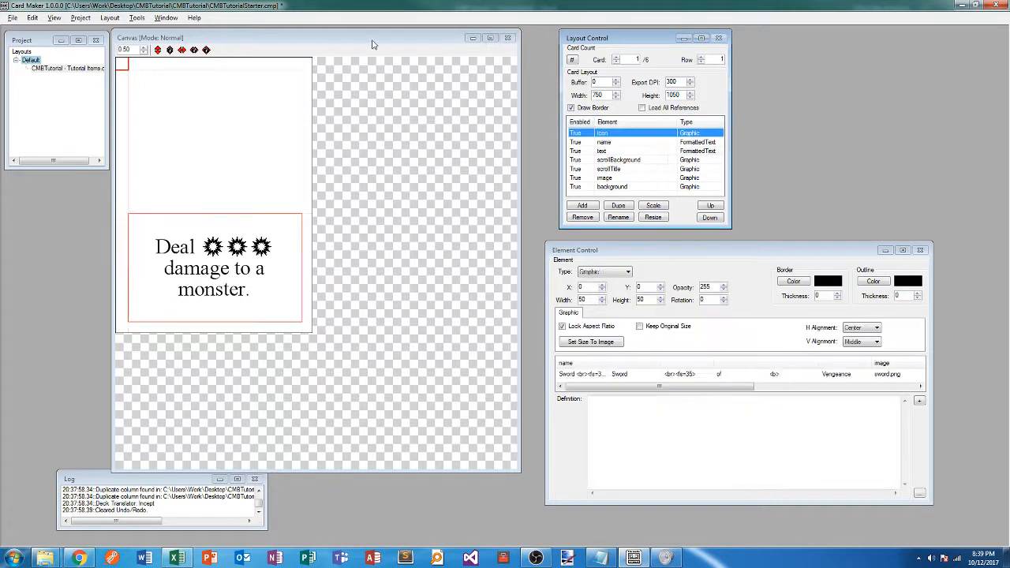
pyautogui.rightClick(130, 64)
pyautogui.click(137, 70)
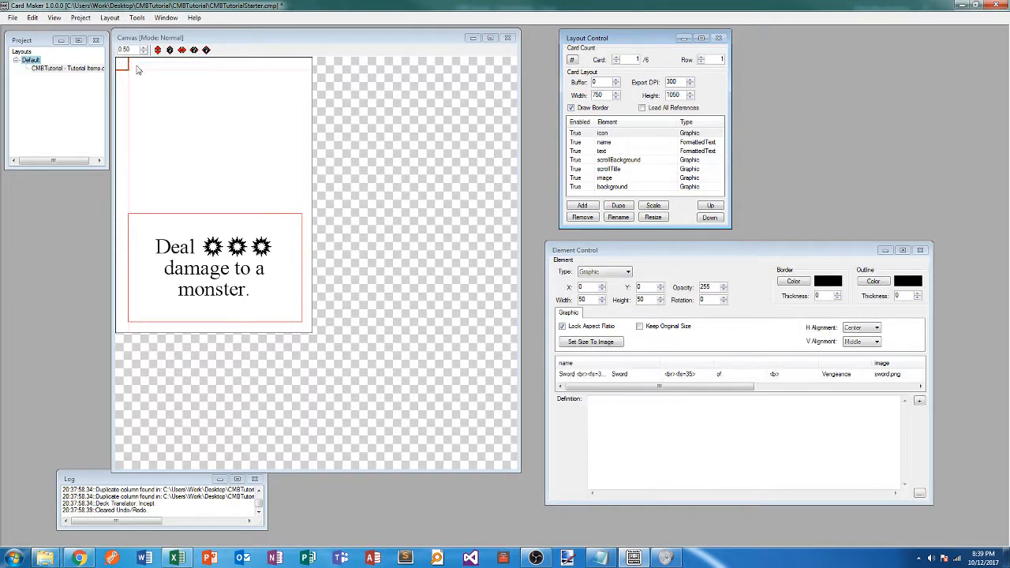
pyautogui.moveTo(123, 64); pyautogui.dragTo(172, 109)
# Define the icon element with a reference to the spreadsheet's icon column, and stretch its height to about 186
pyautogui.moveTo(714, 386); pyautogui.dragTo(785, 394)
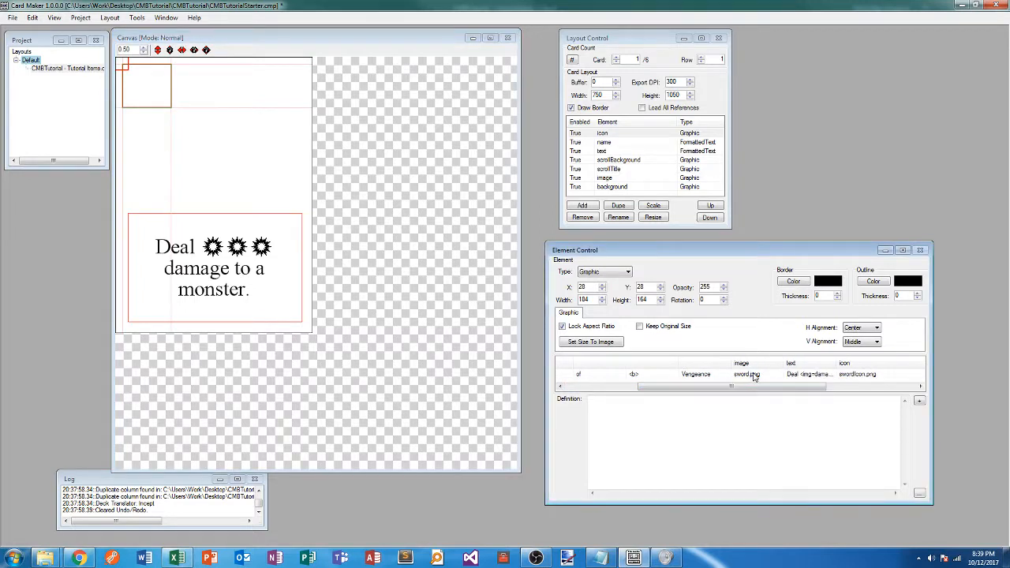
pyautogui.click(863, 375)
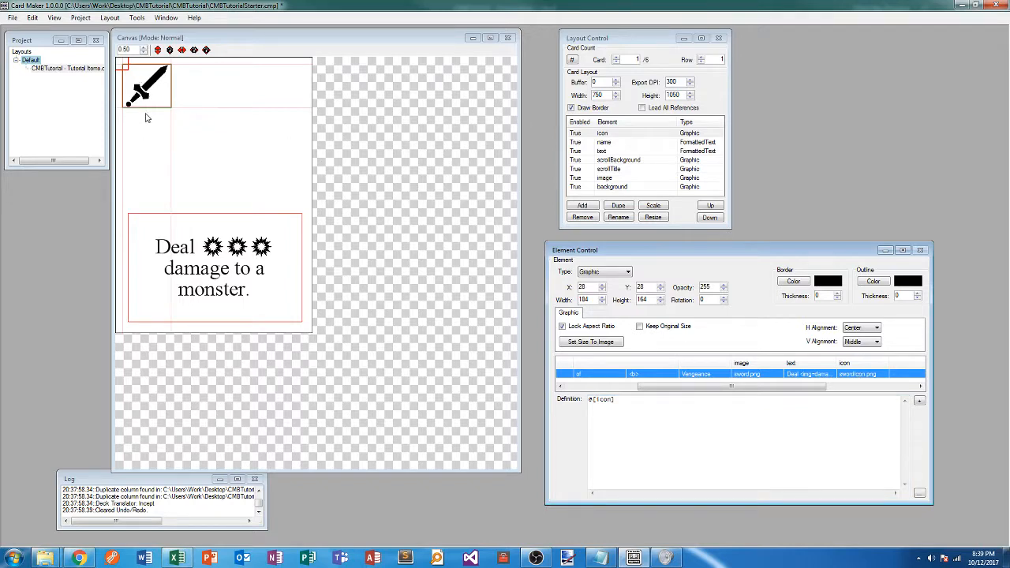
pyautogui.moveTo(147, 107); pyautogui.dragTo(170, 138)
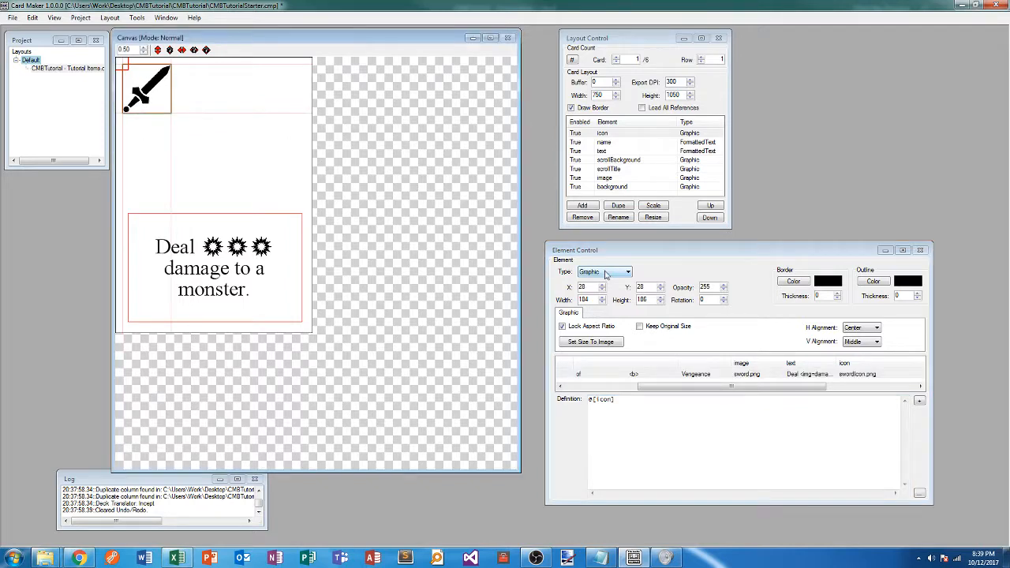
# Review the icon element's @[icon] definition and step through the cards to check their icons, returning to card 1
pyautogui.click(854, 375)
pyautogui.moveTo(602, 399); pyautogui.dragTo(546, 390)
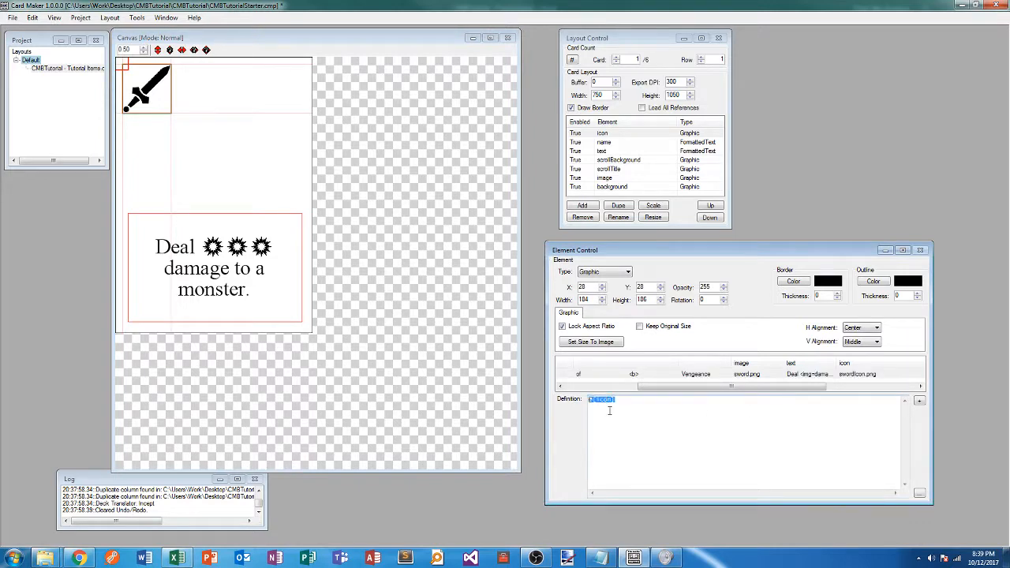
pyautogui.click(609, 431)
pyautogui.hotkey('ctrl', 'a')
pyautogui.click(616, 57)
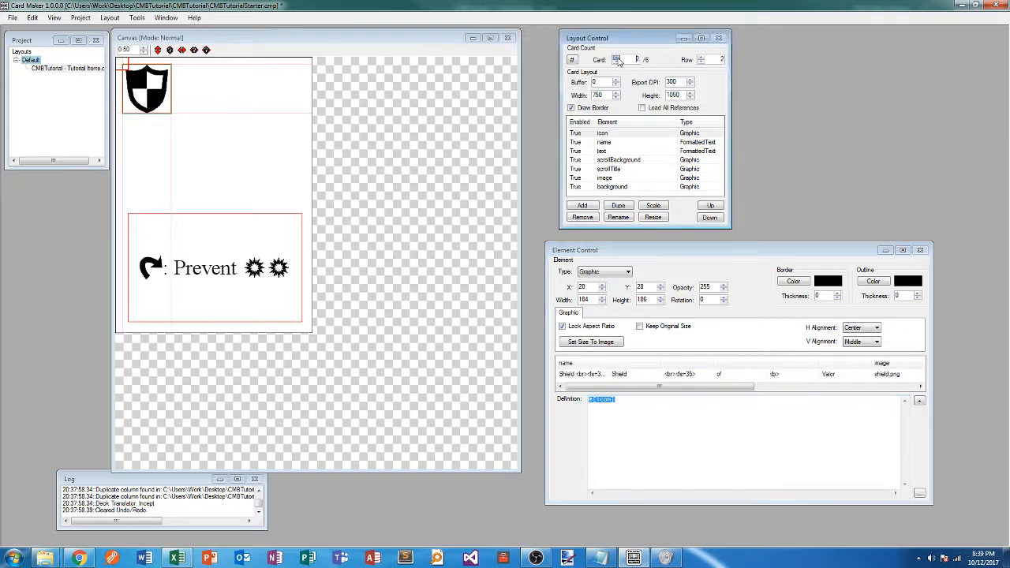
pyautogui.click(618, 59)
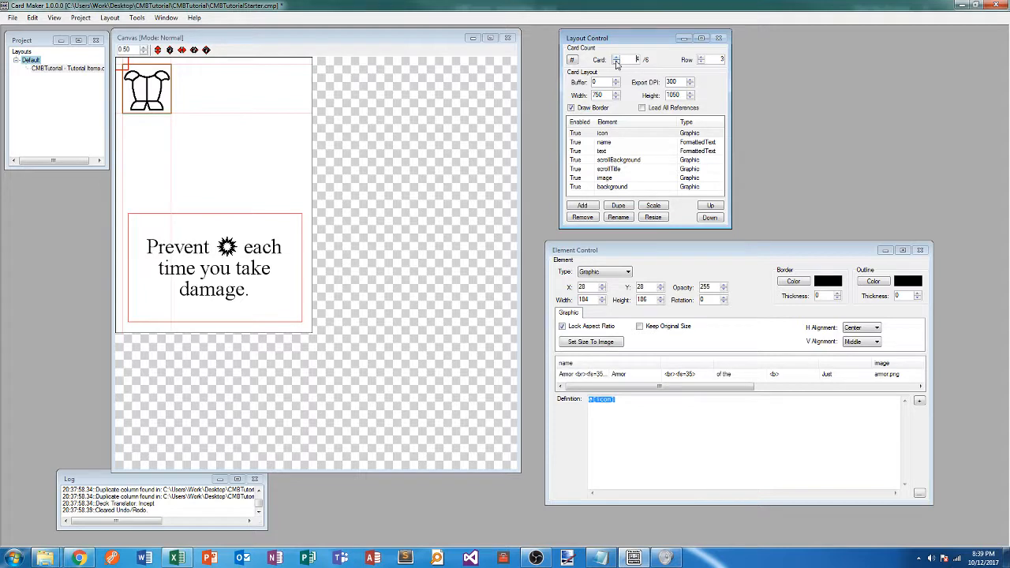
pyautogui.click(617, 63)
pyautogui.click(617, 63)
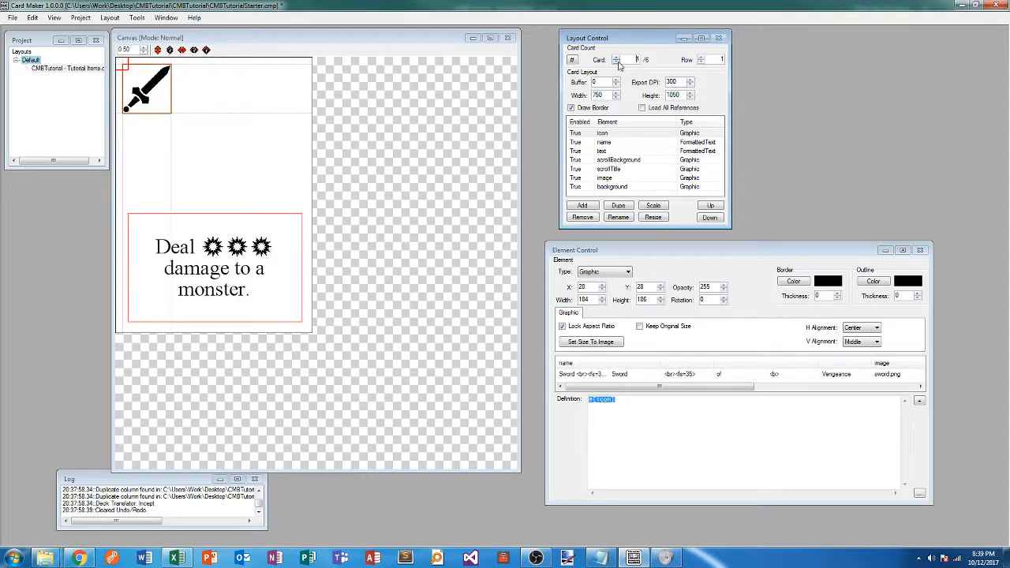